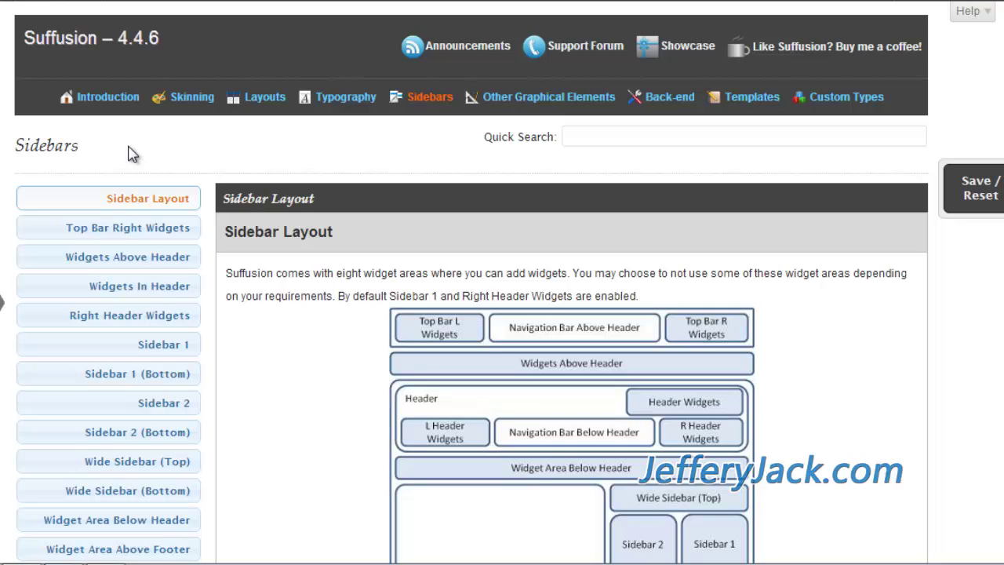
Step: Review the Default Sidebar Layout on Suffusion's Layouts page
{"action": "left_click", "coordinate": [256, 102]}
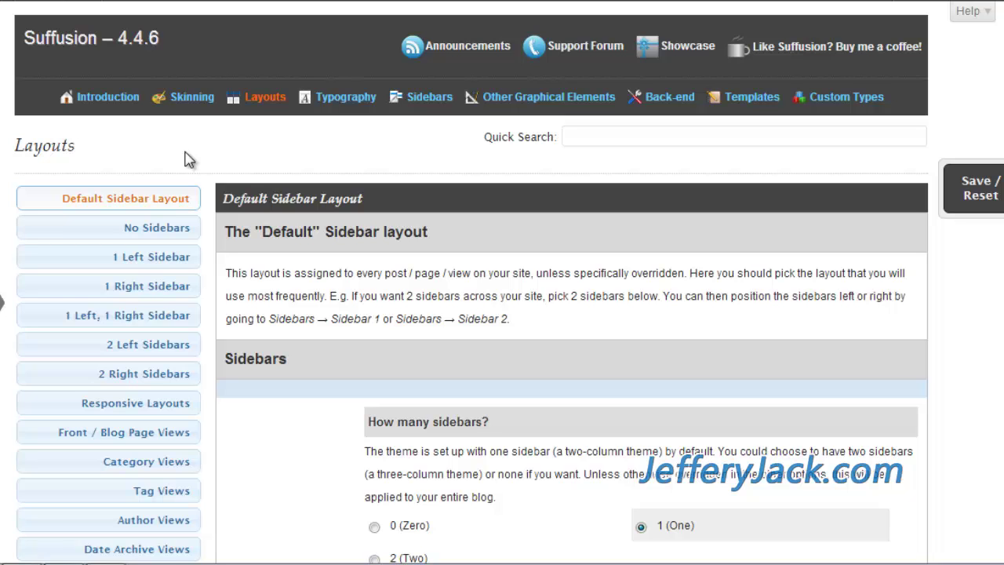
{"action": "scroll", "coordinate": [188, 160], "scroll_direction": "down", "scroll_amount": 2}
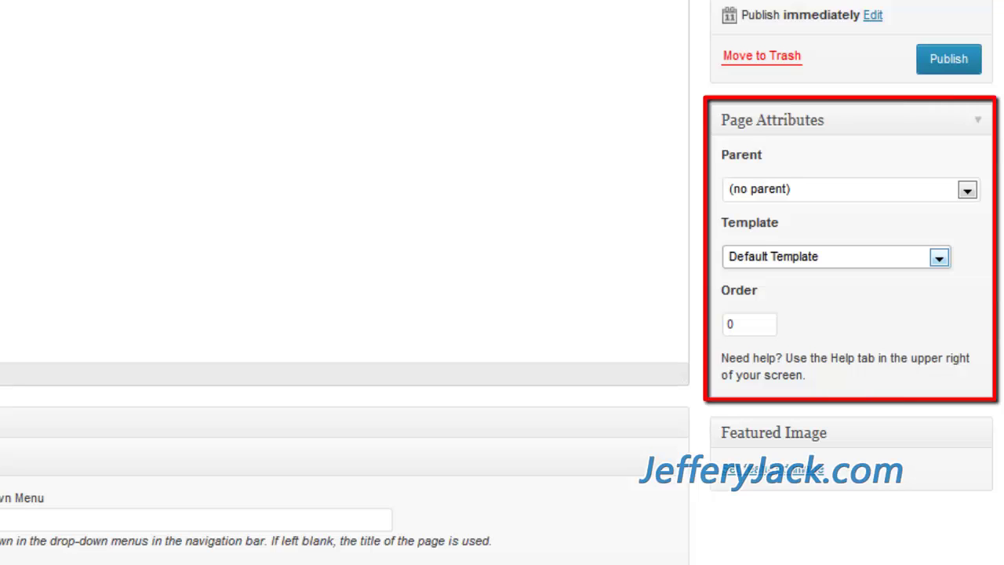
Step: Show the available page templates in the Page Attributes Template dropdown
{"action": "key", "text": "alt+Down"}
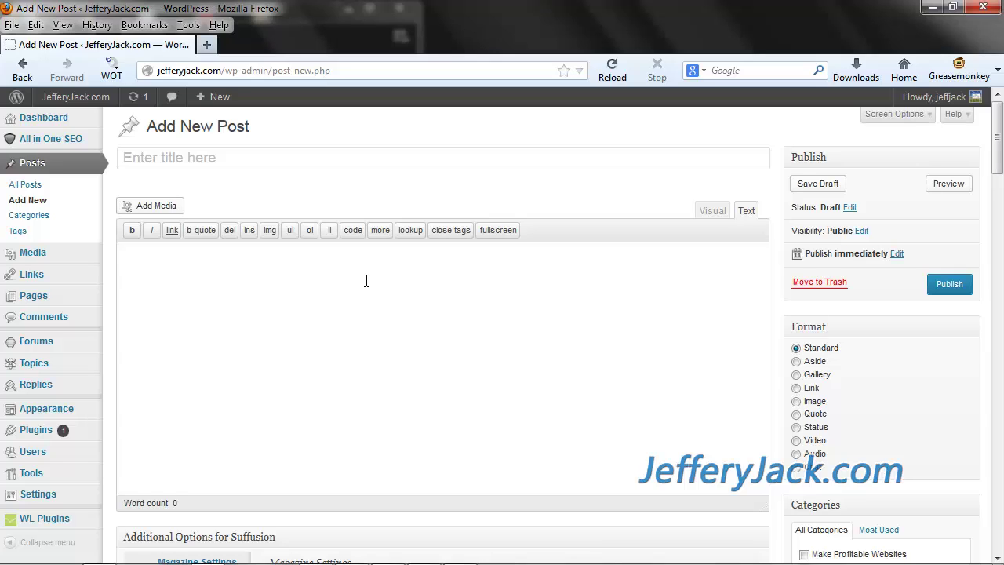
{"action": "scroll", "coordinate": [365, 281], "scroll_direction": "down", "scroll_amount": 4}
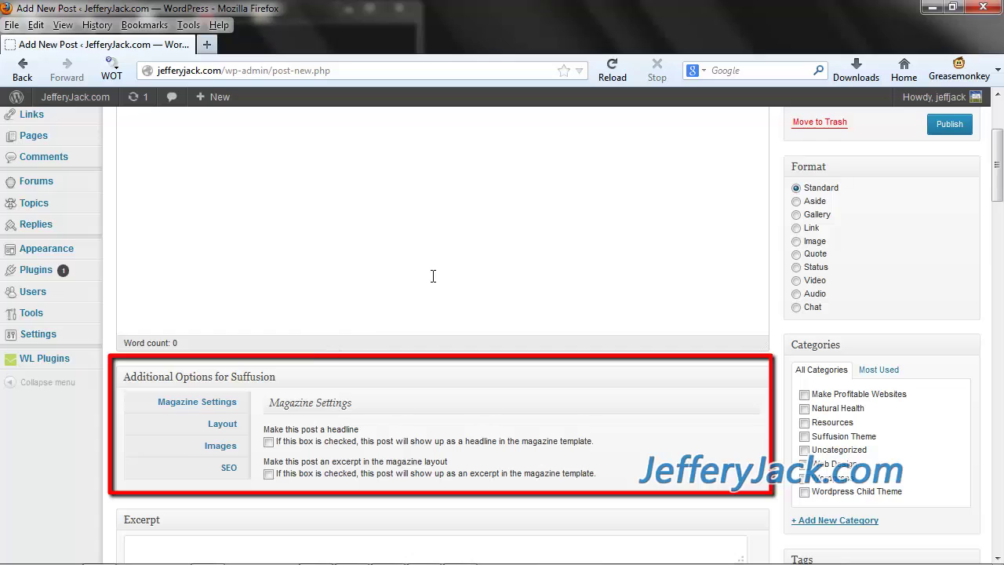
{"action": "scroll", "coordinate": [460, 280], "scroll_direction": "up", "scroll_amount": 4}
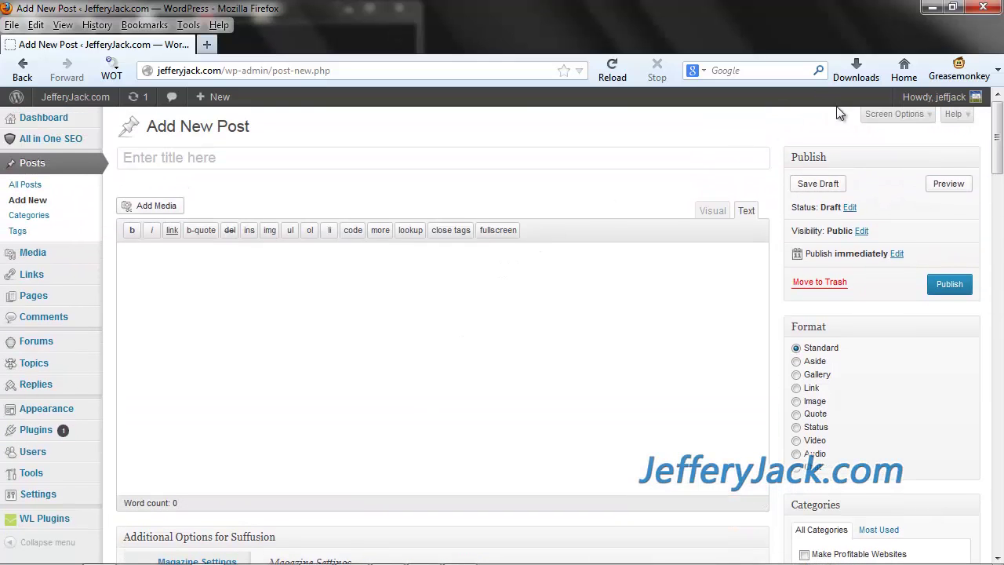
{"action": "left_click", "coordinate": [889, 117]}
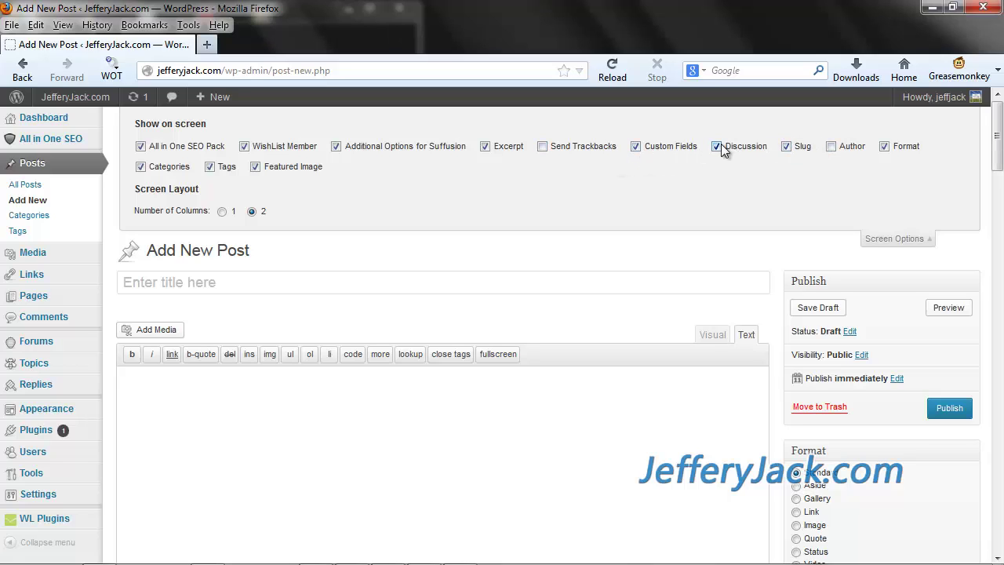
Step: Hide the editor box list and view this post's sidebar layout choices in Suffusion's Layout options
{"action": "left_click", "coordinate": [883, 237]}
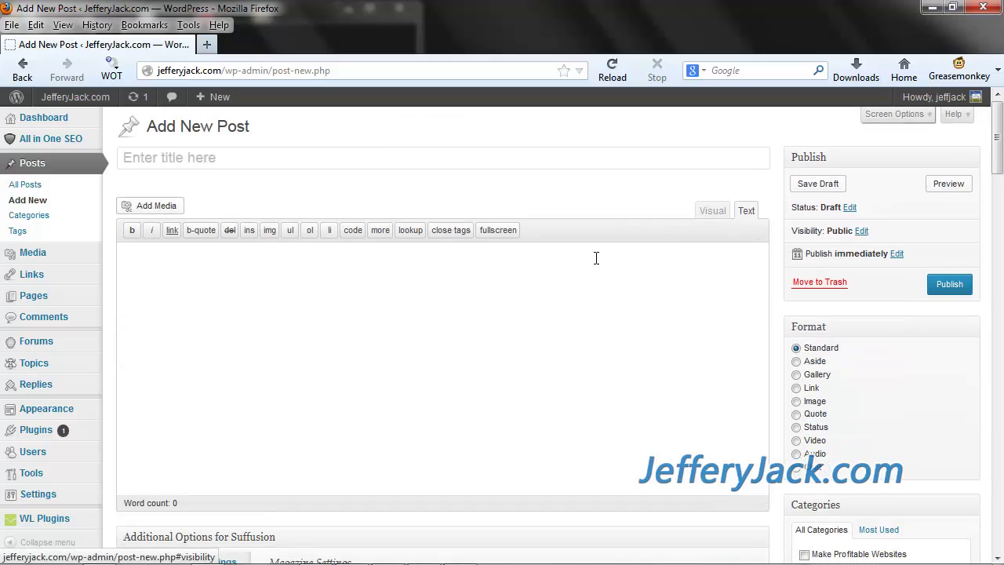
{"action": "scroll", "coordinate": [253, 364], "scroll_direction": "down", "scroll_amount": 2}
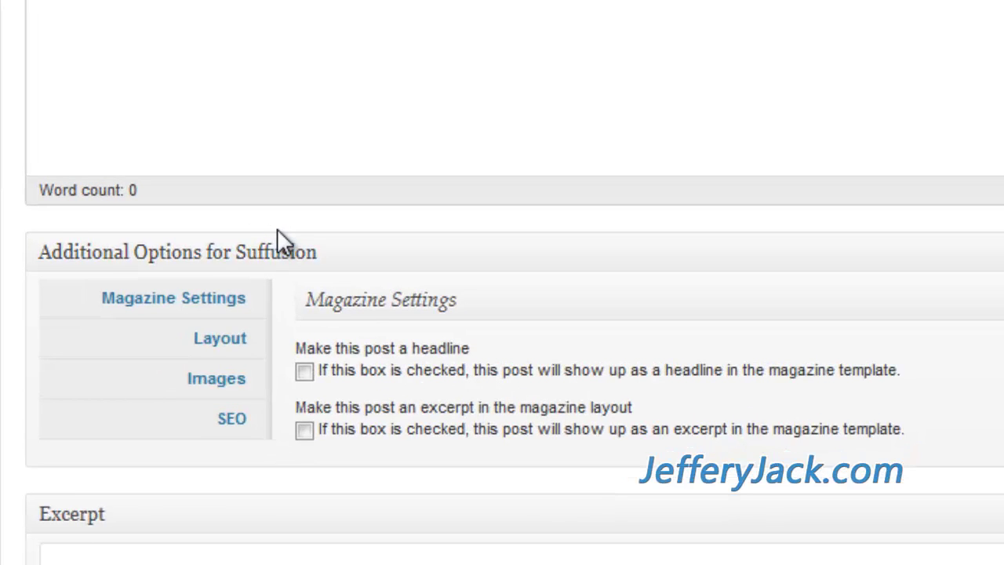
{"action": "left_click", "coordinate": [254, 340]}
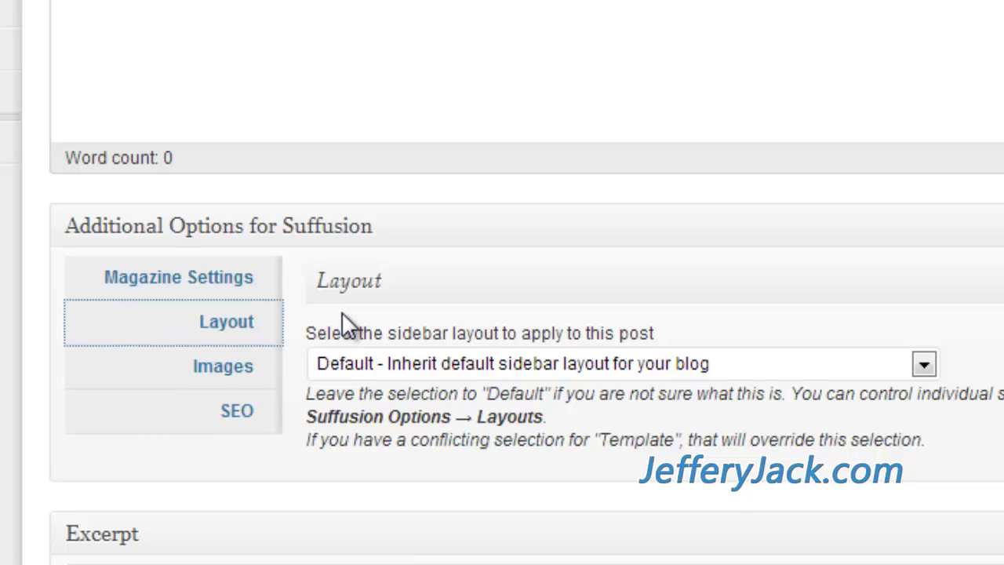
{"action": "left_click", "coordinate": [924, 364]}
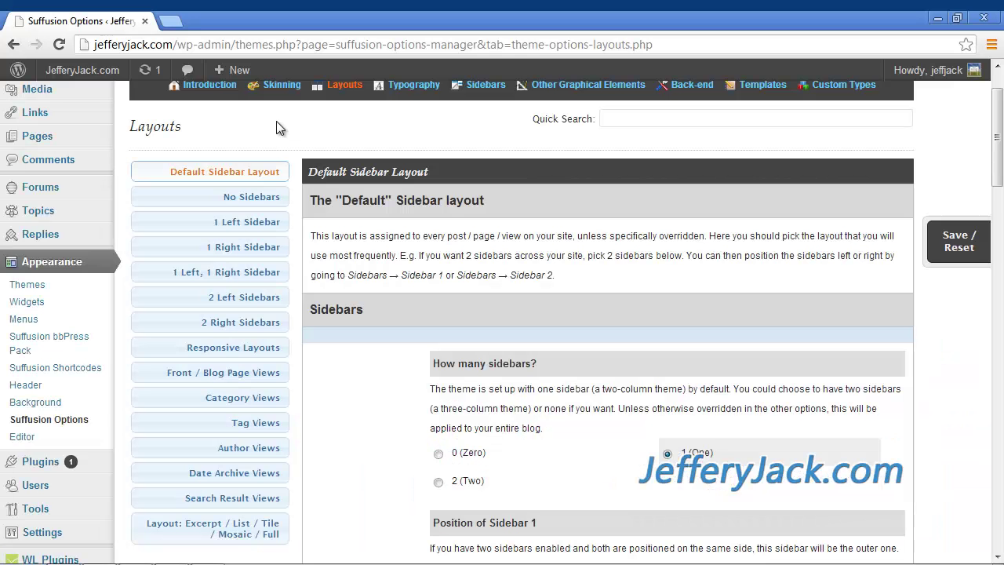
Step: Open Suffusion's Sidebars options and review the Sidebar Layout widget-area diagram
{"action": "left_click", "coordinate": [473, 92]}
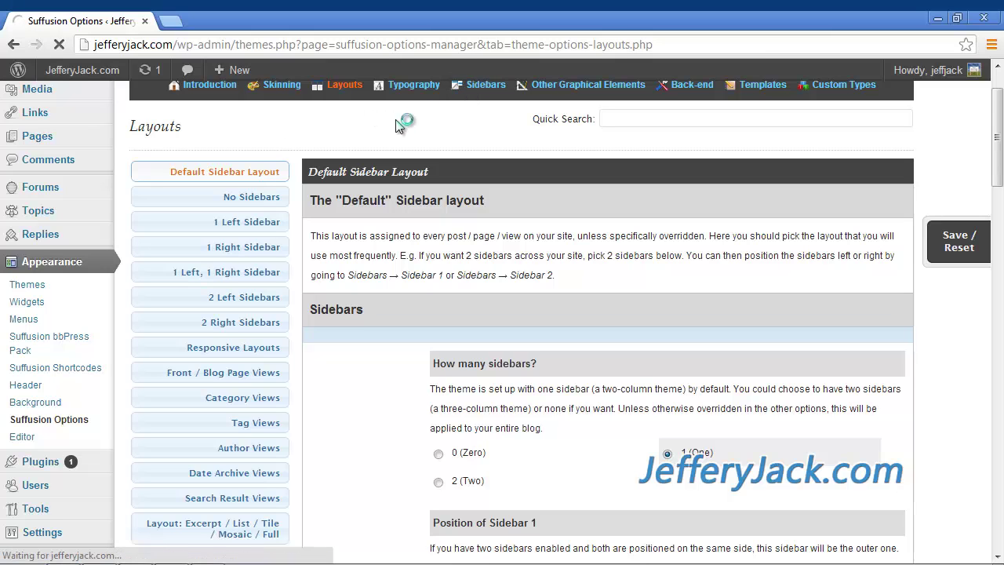
{"action": "scroll", "coordinate": [274, 188], "scroll_direction": "down", "scroll_amount": 1}
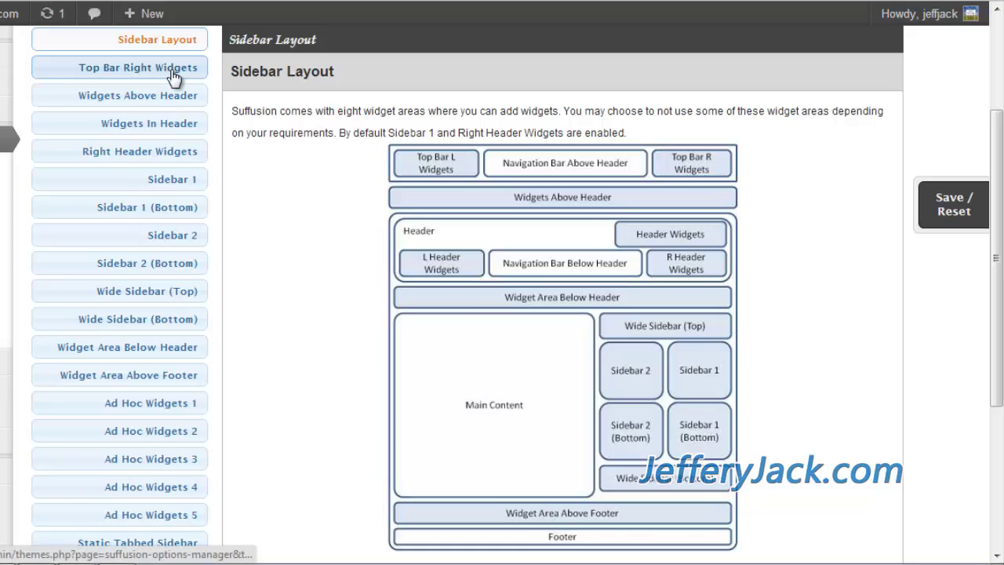
{"action": "scroll", "coordinate": [174, 77], "scroll_direction": "down", "scroll_amount": 1}
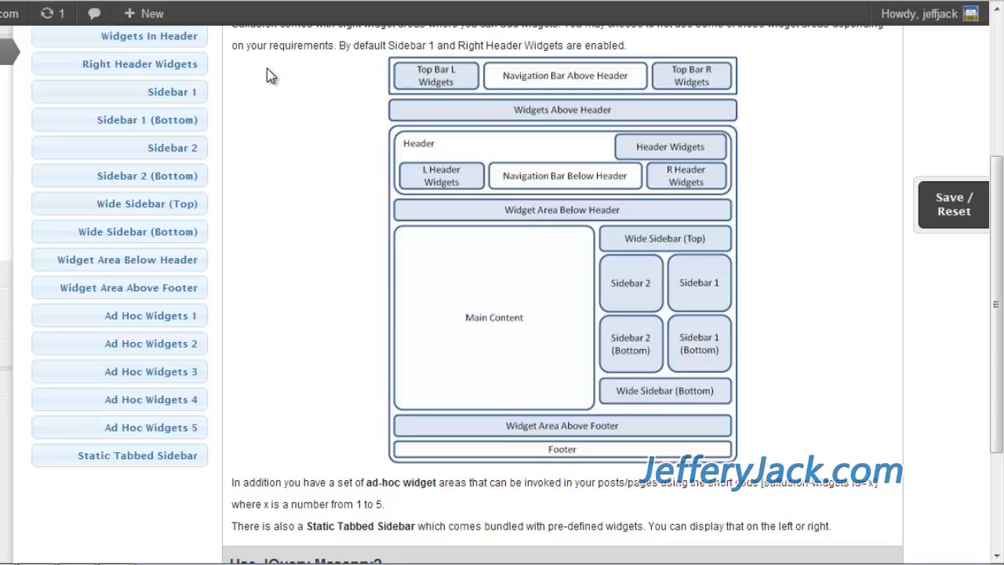
{"action": "scroll", "coordinate": [267, 75], "scroll_direction": "down", "scroll_amount": 4}
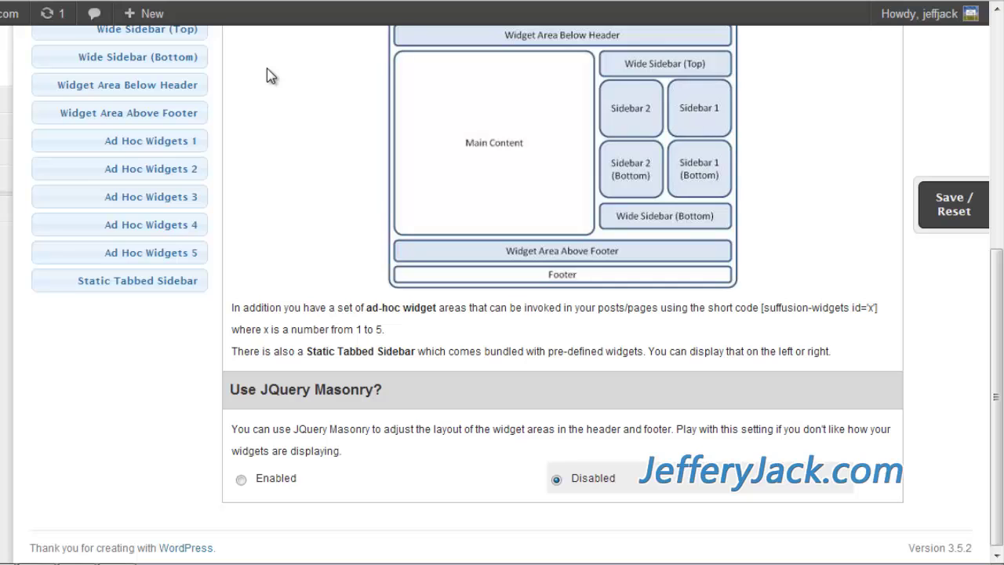
{"action": "scroll", "coordinate": [267, 76], "scroll_direction": "up", "scroll_amount": 3}
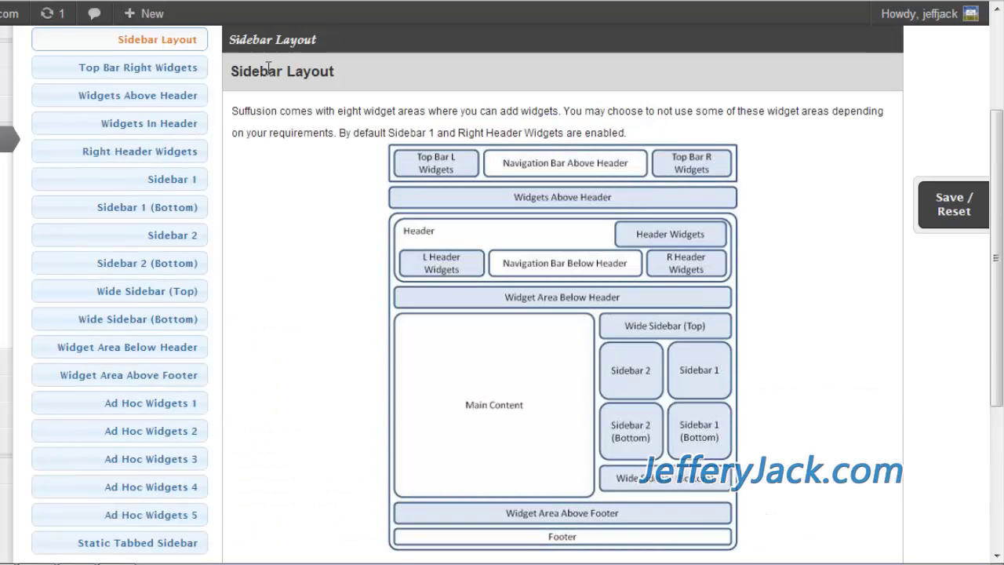
{"action": "scroll", "coordinate": [269, 69], "scroll_direction": "up", "scroll_amount": 2}
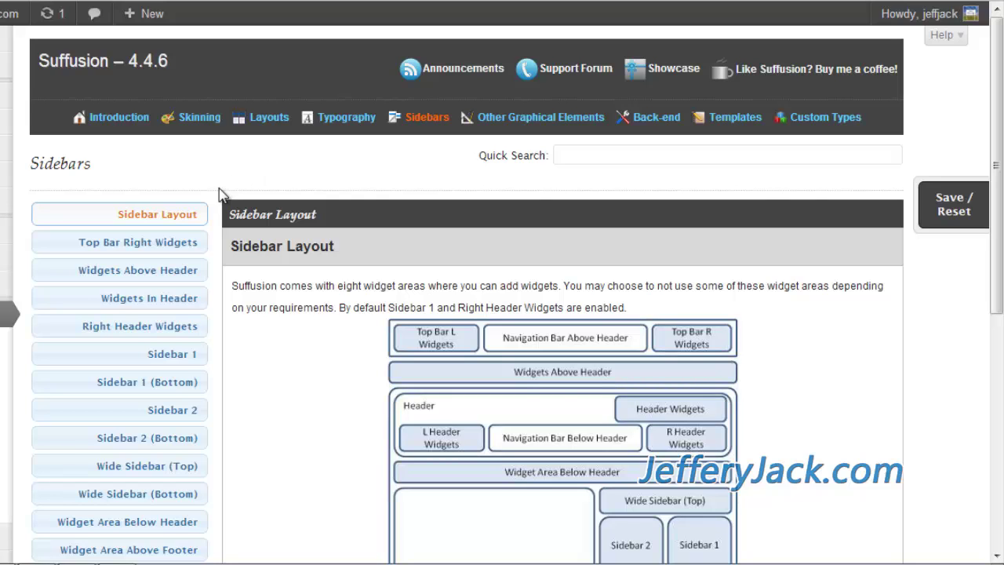
Step: Review the Top Bar Right Widgets sliding-panel and widget title settings
{"action": "left_click", "coordinate": [177, 248]}
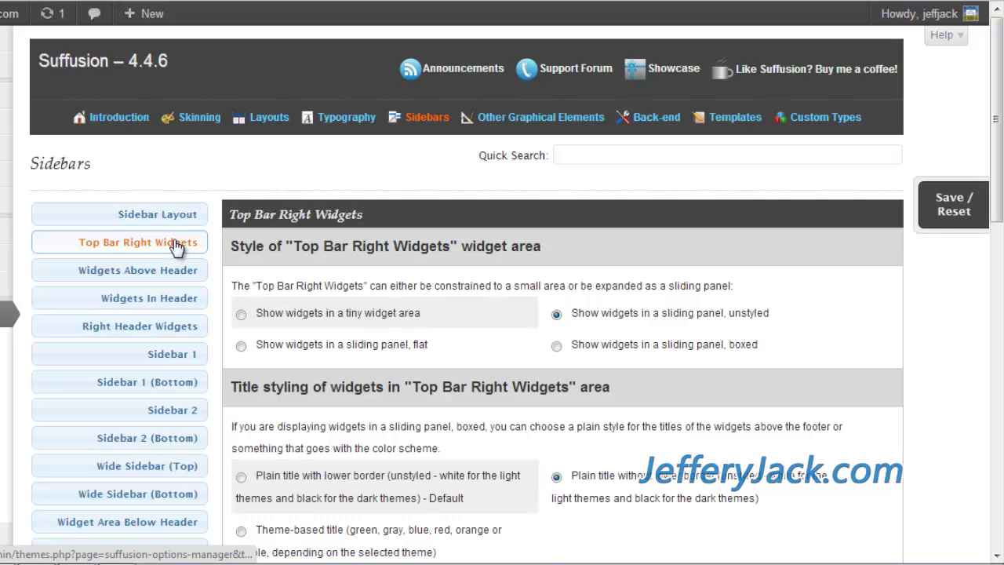
{"action": "scroll", "coordinate": [221, 170], "scroll_direction": "down", "scroll_amount": 1}
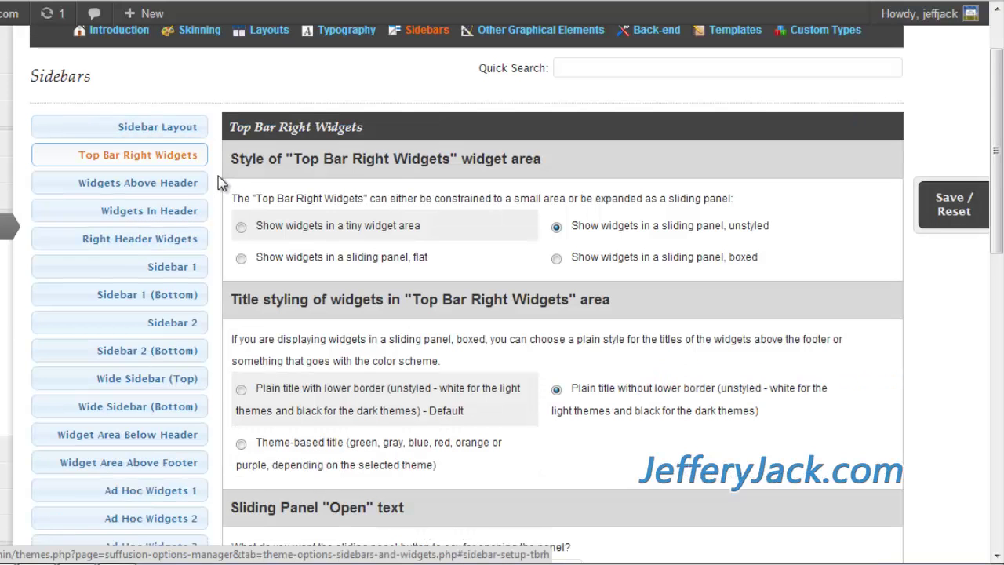
{"action": "scroll", "coordinate": [218, 176], "scroll_direction": "down", "scroll_amount": 1}
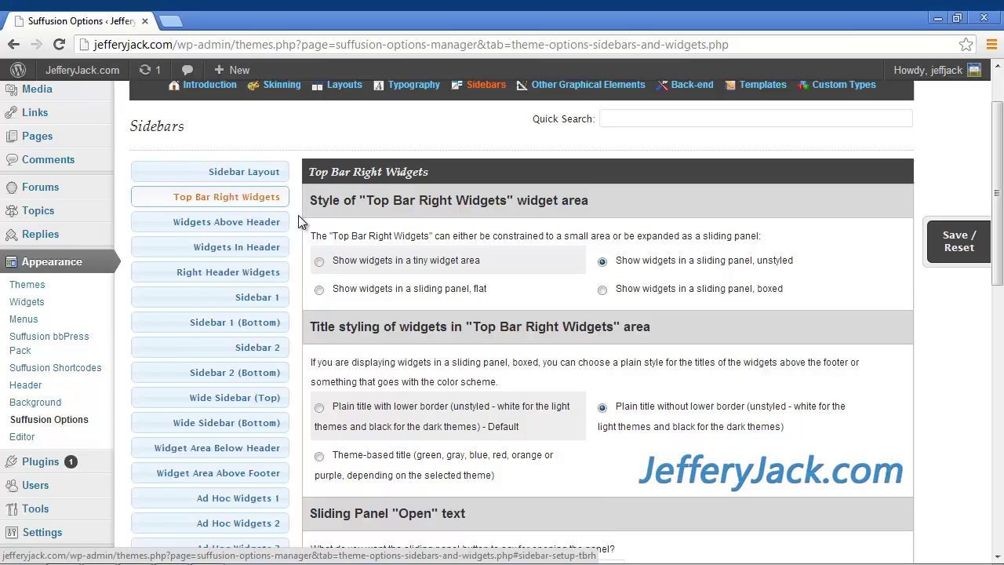
{"action": "scroll", "coordinate": [298, 215], "scroll_direction": "up", "scroll_amount": 1}
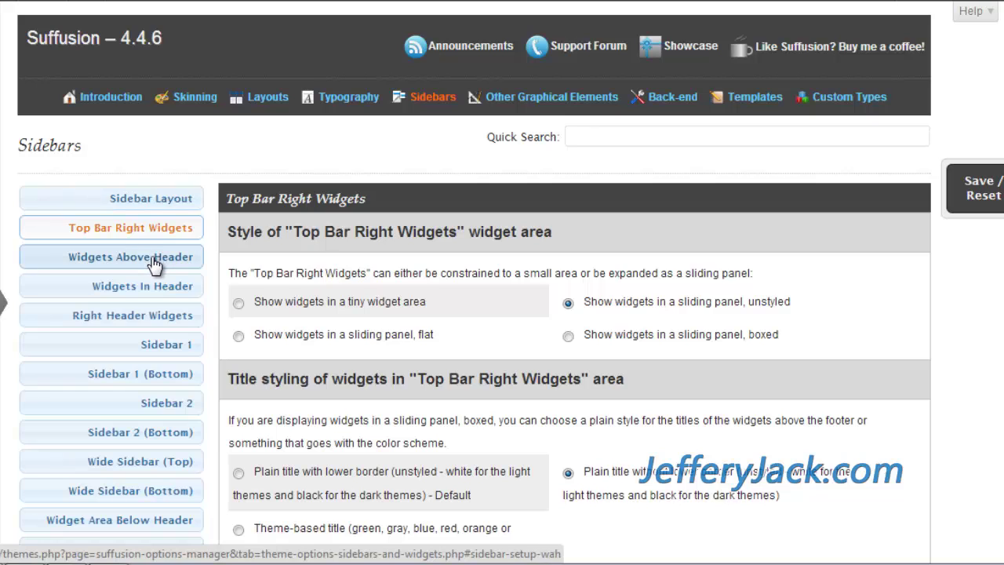
Step: Check Widgets Above Header's column choices, keeping 1 (One) Column (Default)
{"action": "left_click", "coordinate": [247, 306]}
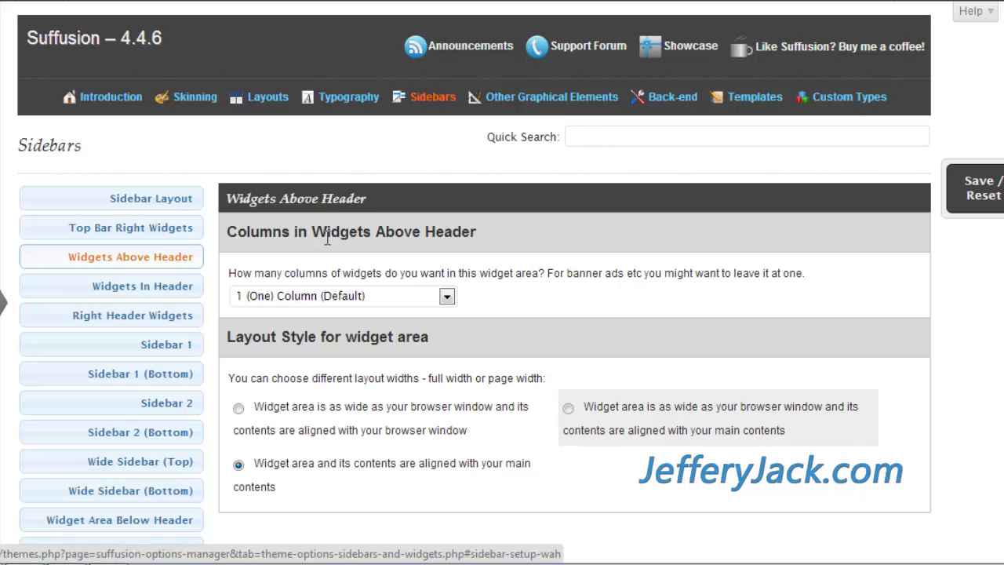
{"action": "left_click", "coordinate": [446, 298]}
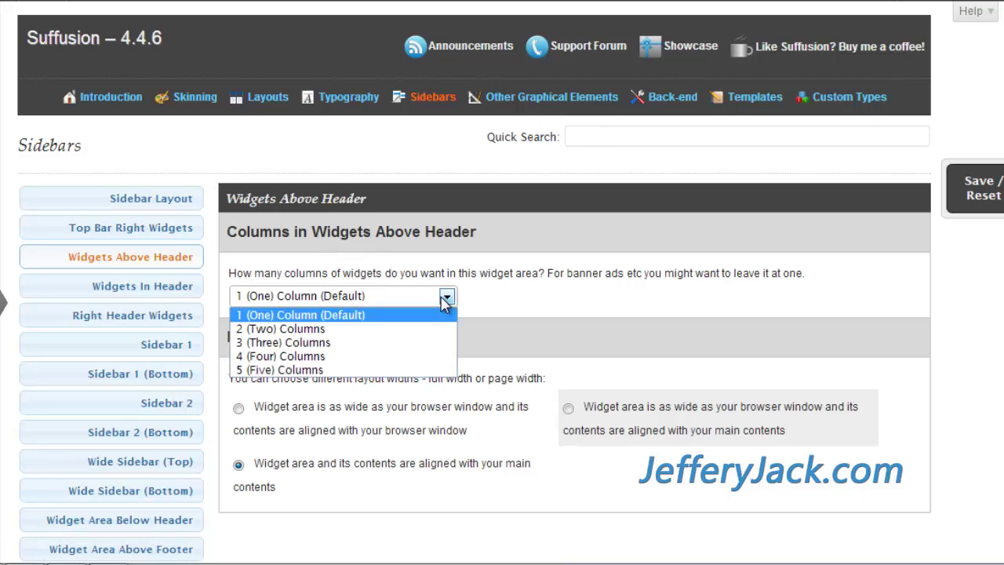
{"action": "left_click", "coordinate": [445, 301]}
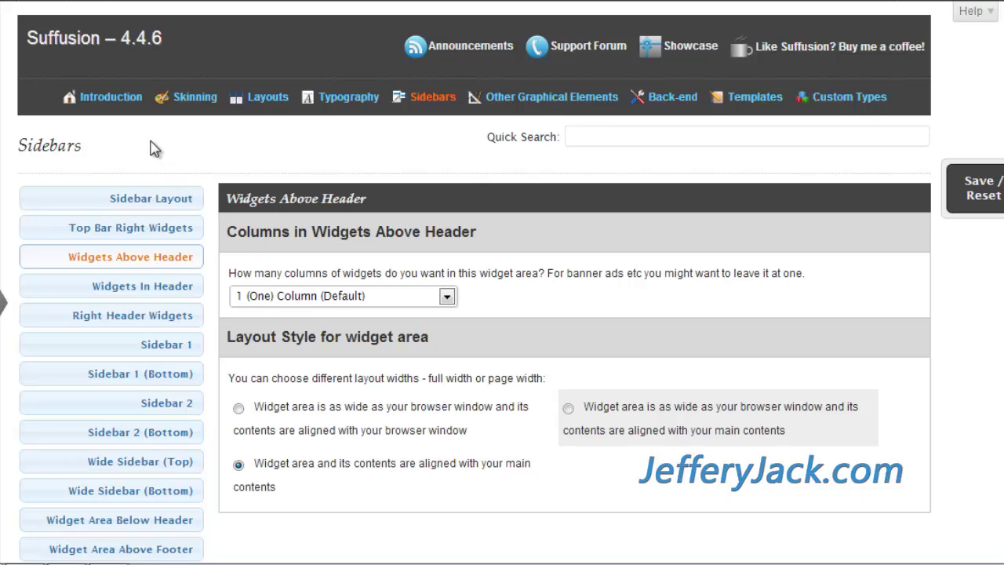
Step: Review the Widgets In Header settings, then the Right Header Widgets settings
{"action": "left_click", "coordinate": [155, 288]}
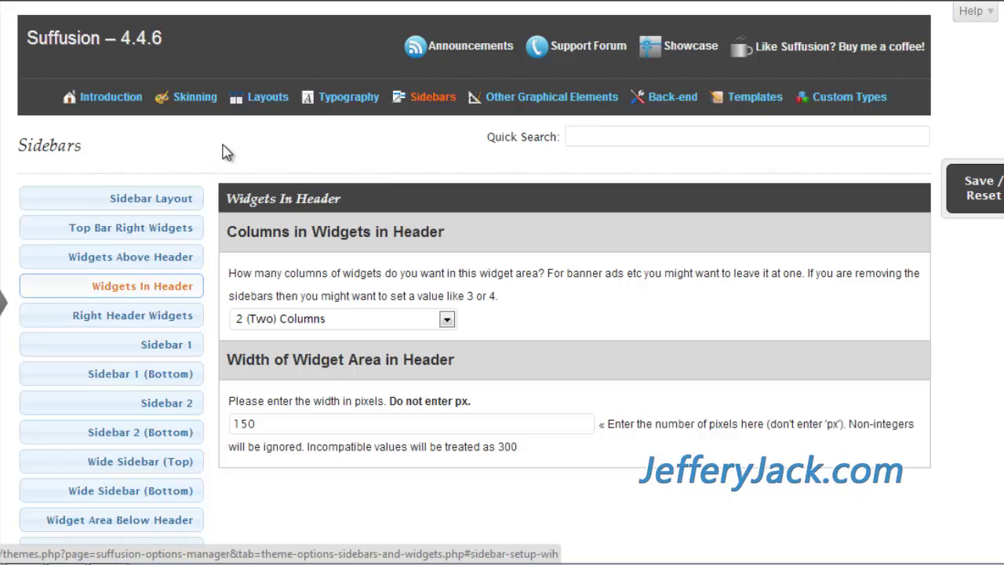
{"action": "left_click", "coordinate": [167, 316]}
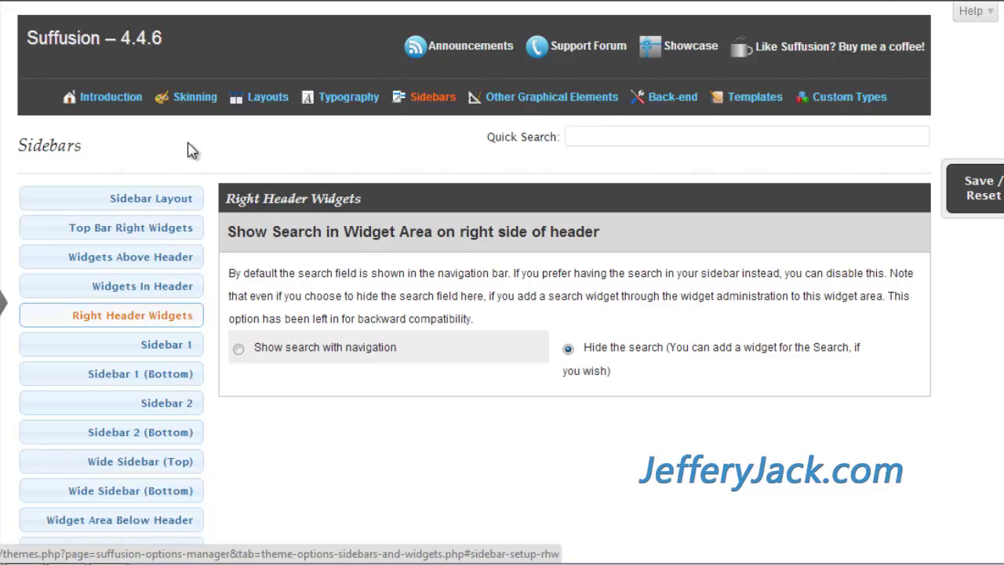
Step: Review Sidebar 1's box, default widget, drag-and-drop and expand/collapse options
{"action": "left_click", "coordinate": [179, 351]}
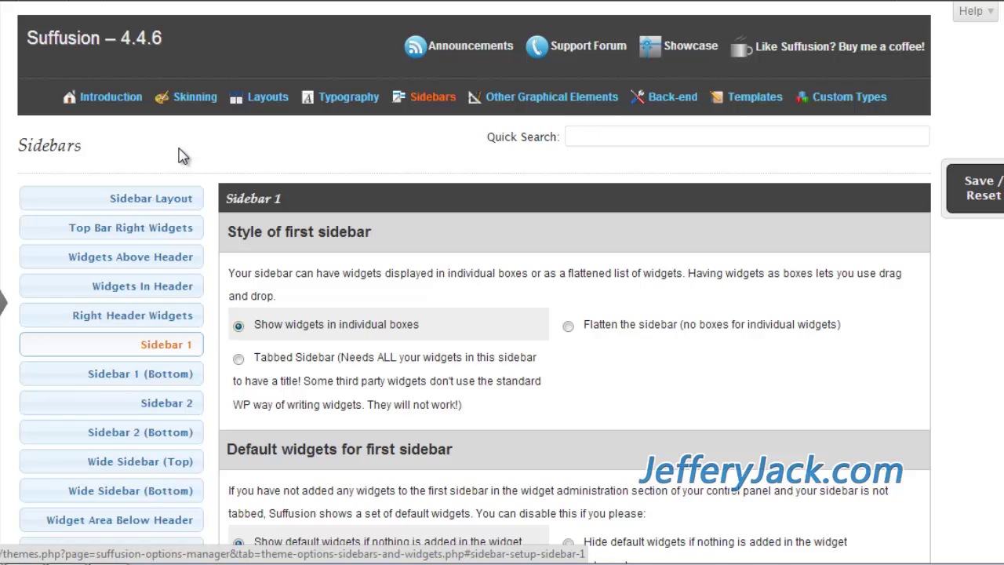
{"action": "scroll", "coordinate": [179, 155], "scroll_direction": "down", "scroll_amount": 1}
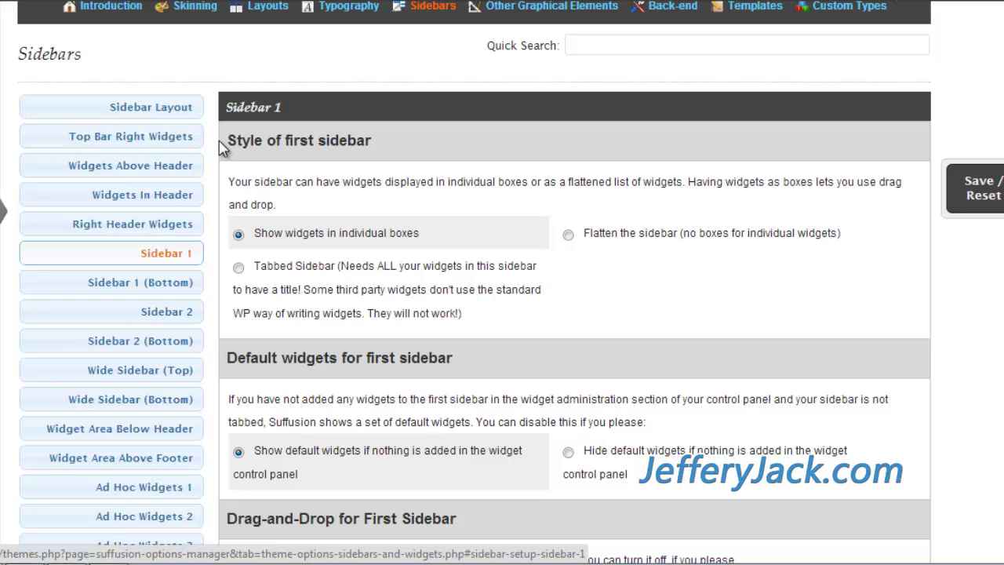
{"action": "scroll", "coordinate": [222, 149], "scroll_direction": "down", "scroll_amount": 2}
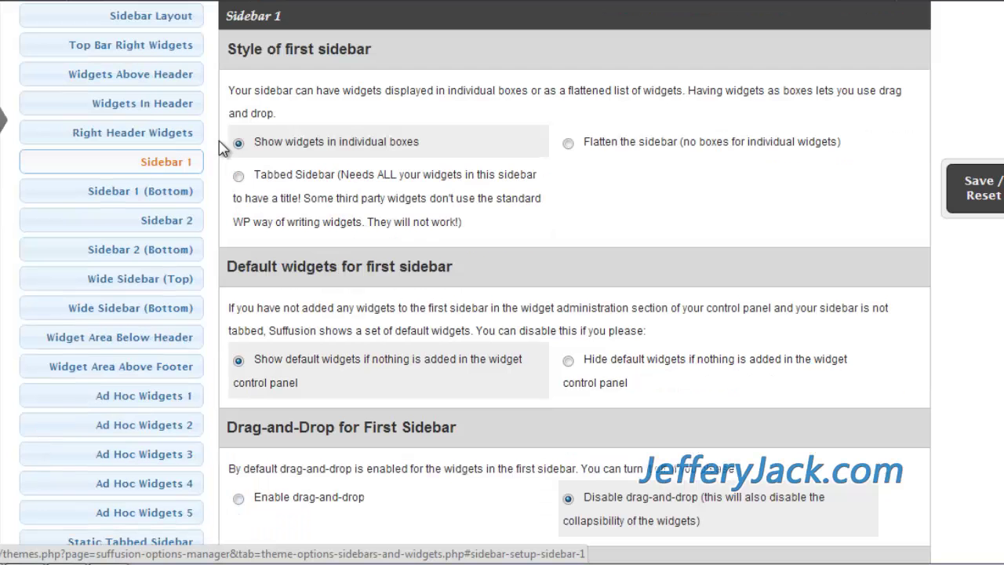
{"action": "scroll", "coordinate": [222, 149], "scroll_direction": "down", "scroll_amount": 6}
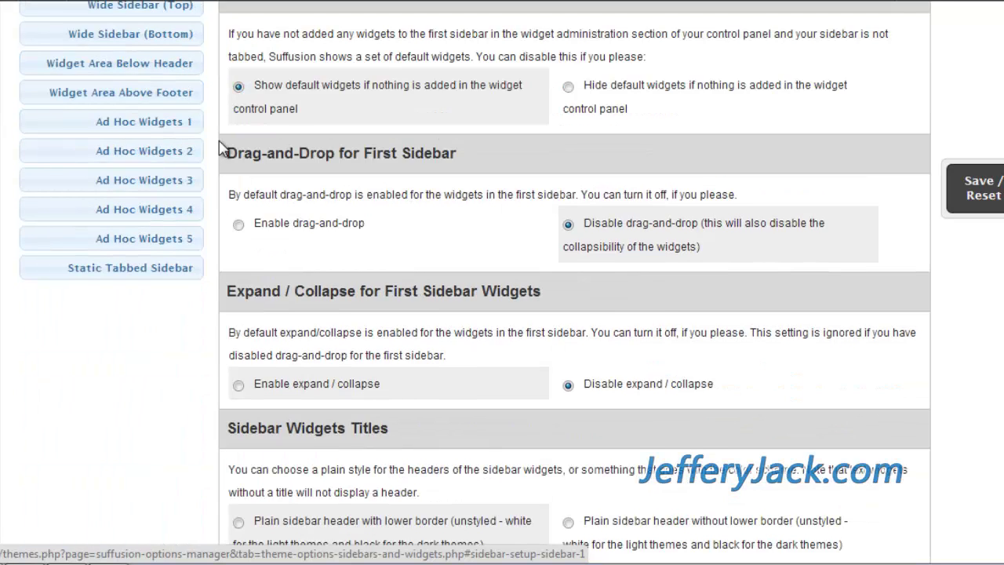
{"action": "scroll", "coordinate": [222, 149], "scroll_direction": "down", "scroll_amount": 4}
{"action": "scroll", "coordinate": [224, 149], "scroll_direction": "up", "scroll_amount": 5}
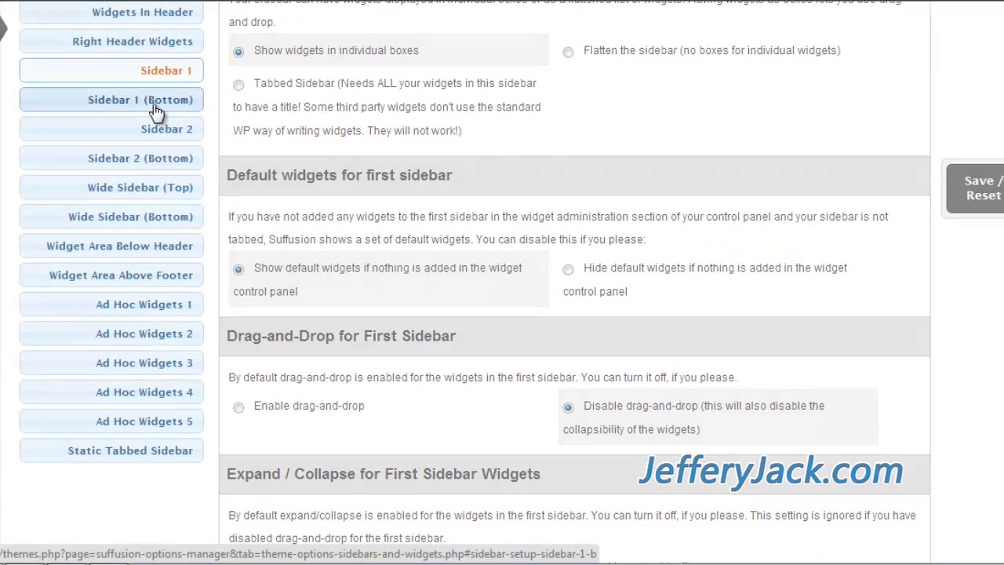
Step: Show the Sidebar 1 (Bottom) settings with its Tabbed Sidebar style
{"action": "left_click", "coordinate": [156, 112]}
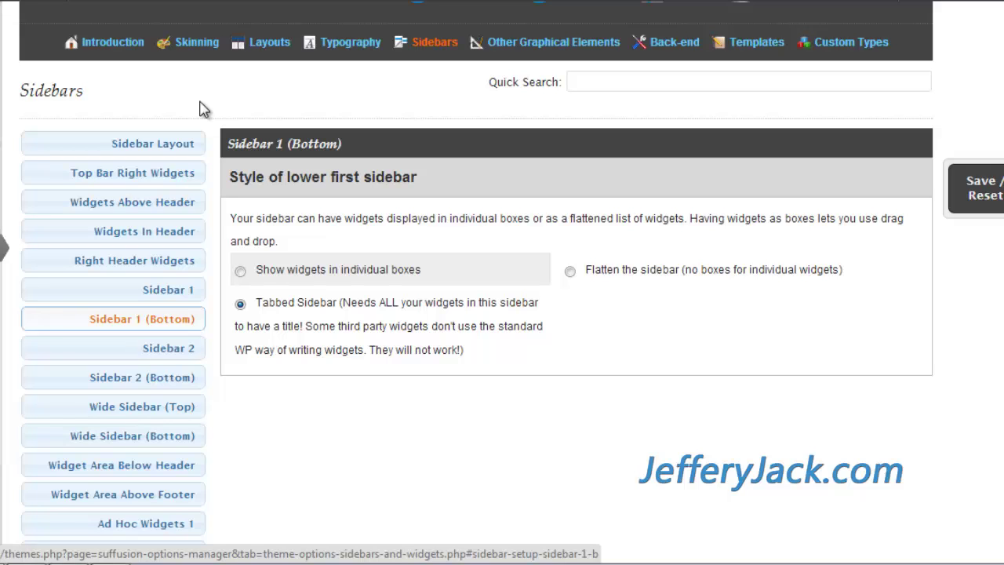
Step: Review Widget Area Below Header: enabled, 5 (Five) Columns, widgets in individual boxes
{"action": "left_click", "coordinate": [164, 469]}
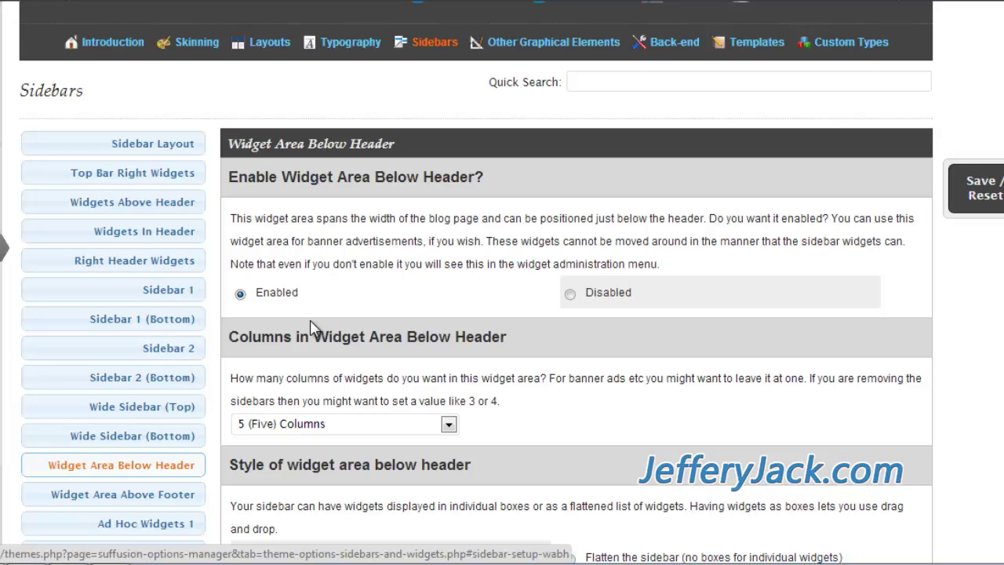
{"action": "scroll", "coordinate": [310, 319], "scroll_direction": "down", "scroll_amount": 2}
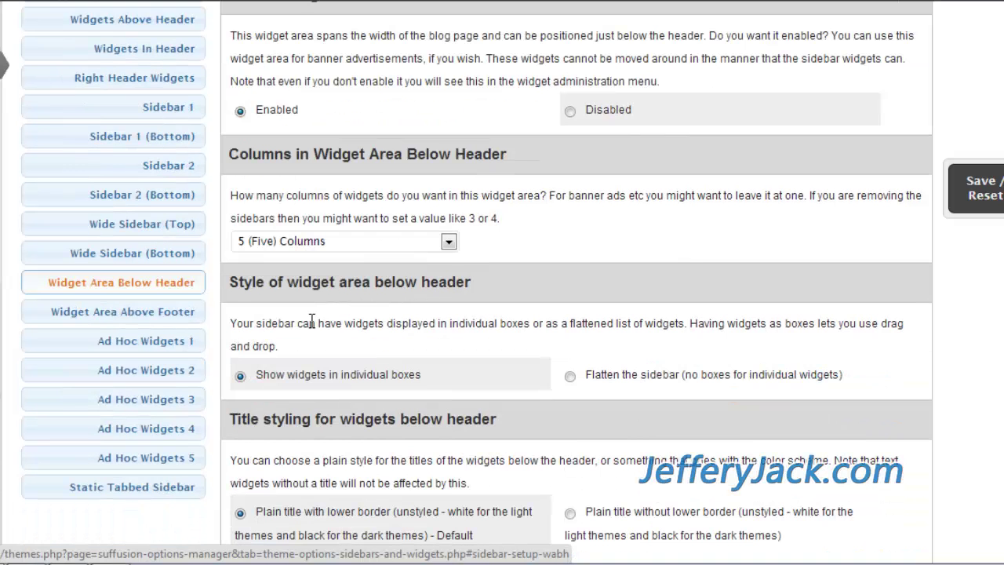
{"action": "scroll", "coordinate": [312, 322], "scroll_direction": "down", "scroll_amount": 1}
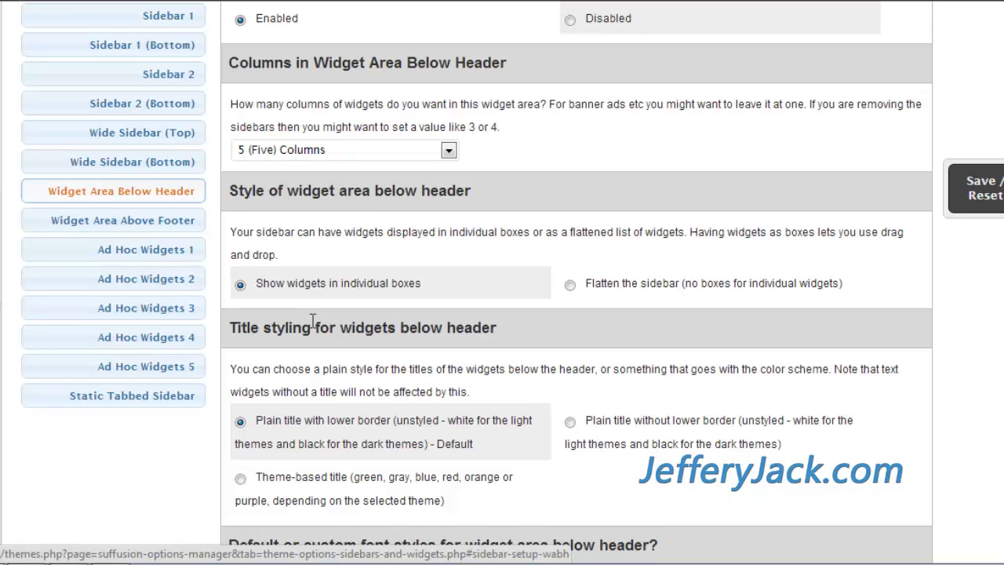
Step: Show the Widget Area Above Footer panel: one column, individual widget boxes, plain bordered titles
{"action": "left_click", "coordinate": [163, 230]}
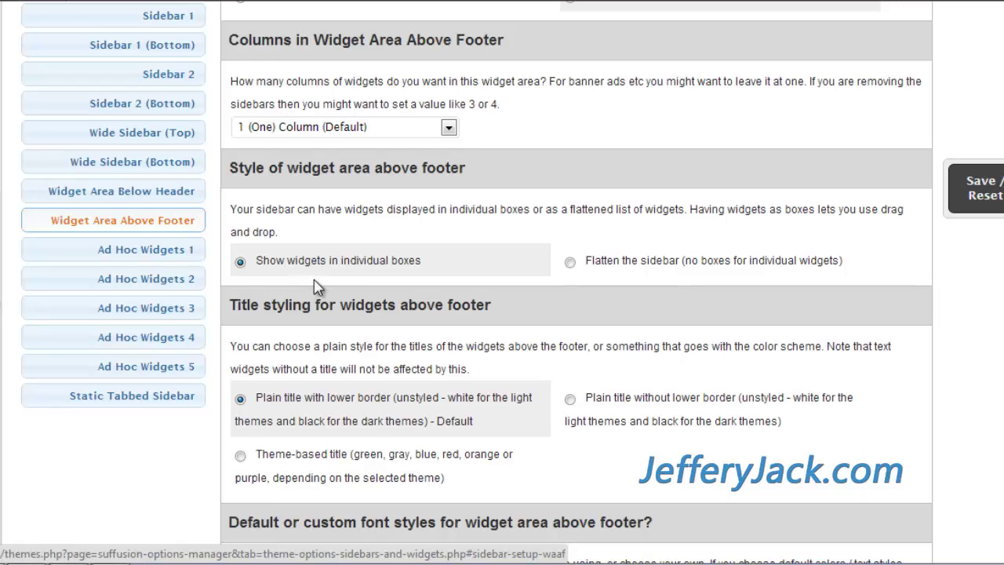
Step: Open the Ad Hoc Widgets 1 panel and check its 1 (One) Column (Default) setting
{"action": "left_click", "coordinate": [168, 262]}
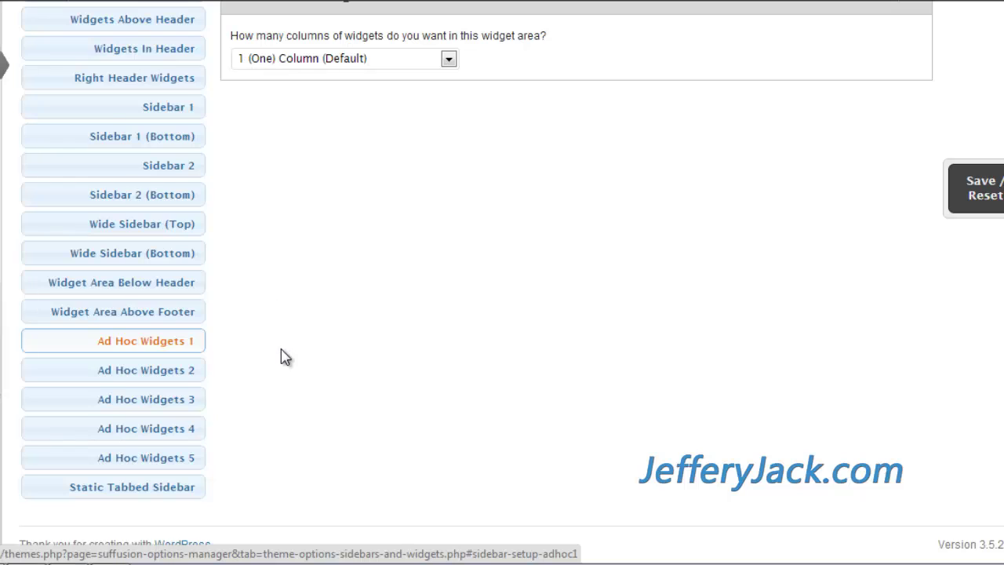
{"action": "scroll", "coordinate": [284, 355], "scroll_direction": "up", "scroll_amount": 1}
{"action": "scroll", "coordinate": [284, 355], "scroll_direction": "down", "scroll_amount": 1}
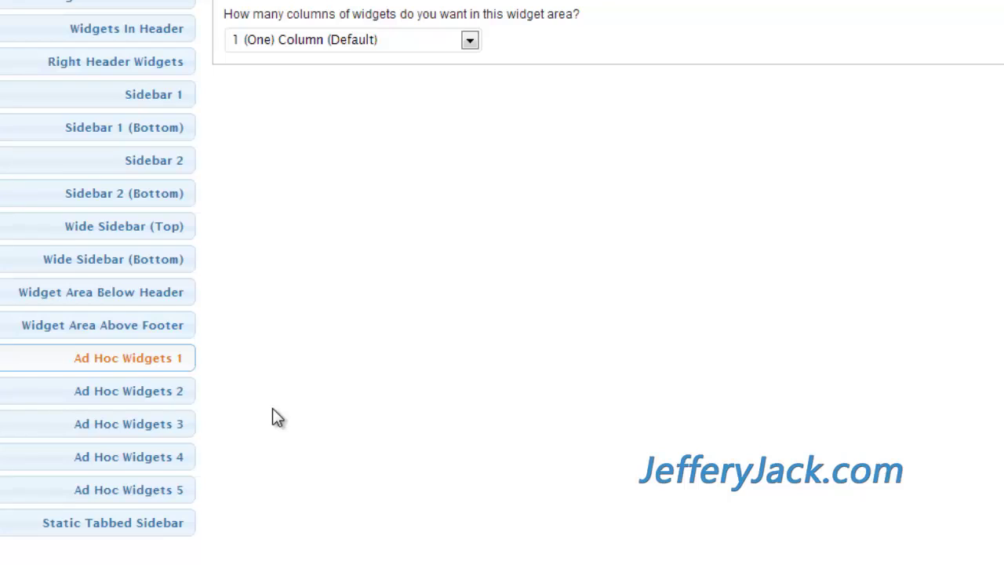
Step: Show the Static Tabbed Sidebar panel: not enabled, aligned Left, no contents ticked
{"action": "left_click", "coordinate": [119, 537]}
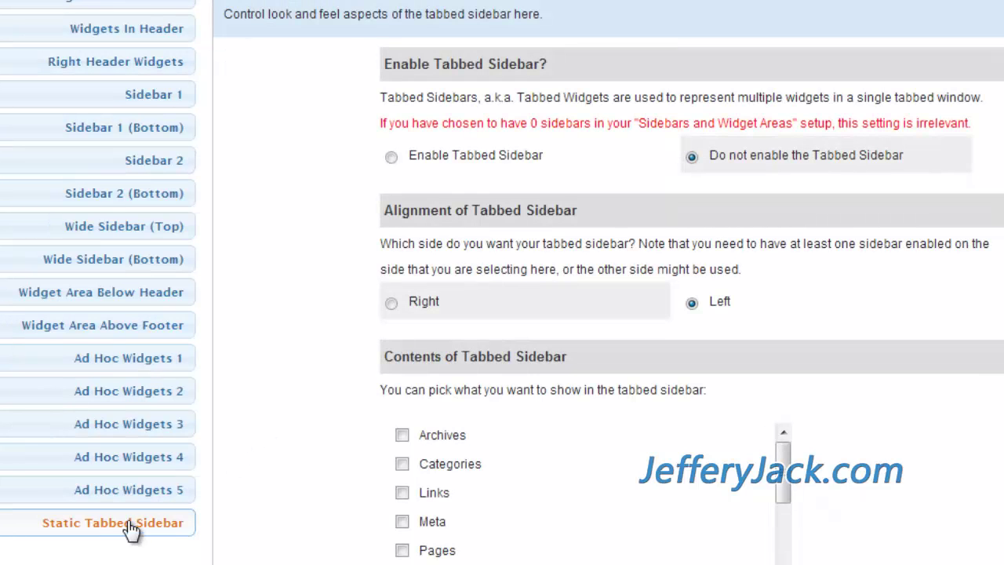